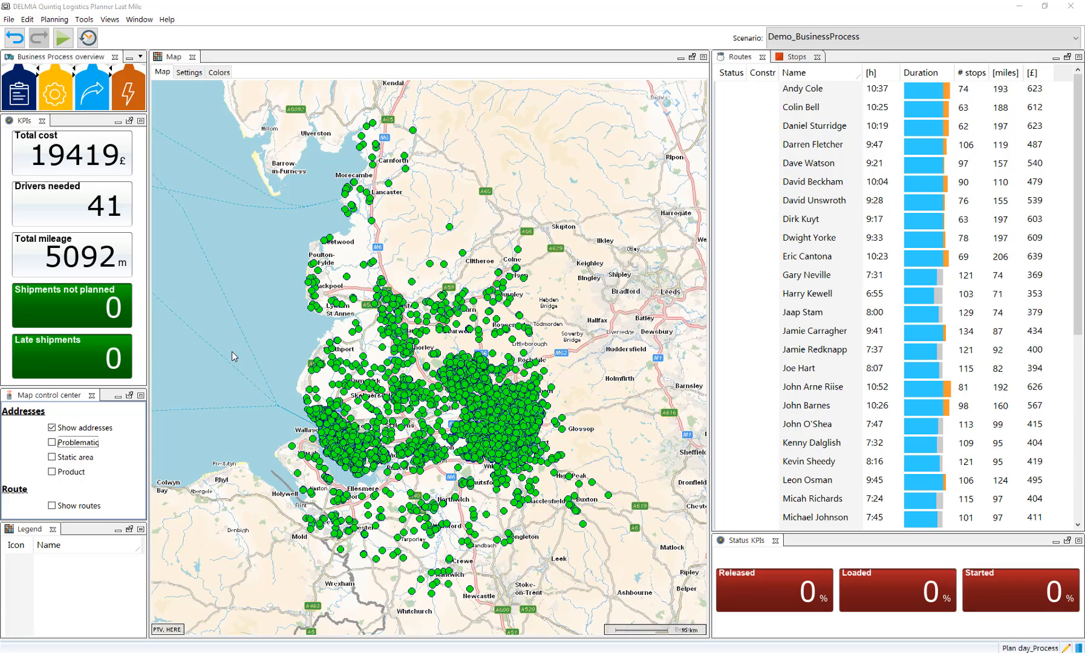
Colour the map addresses by problem status and by static area, and isolate the first two drivers' routes one at a time.
{"action": "left_click", "coordinate": [76, 444]}
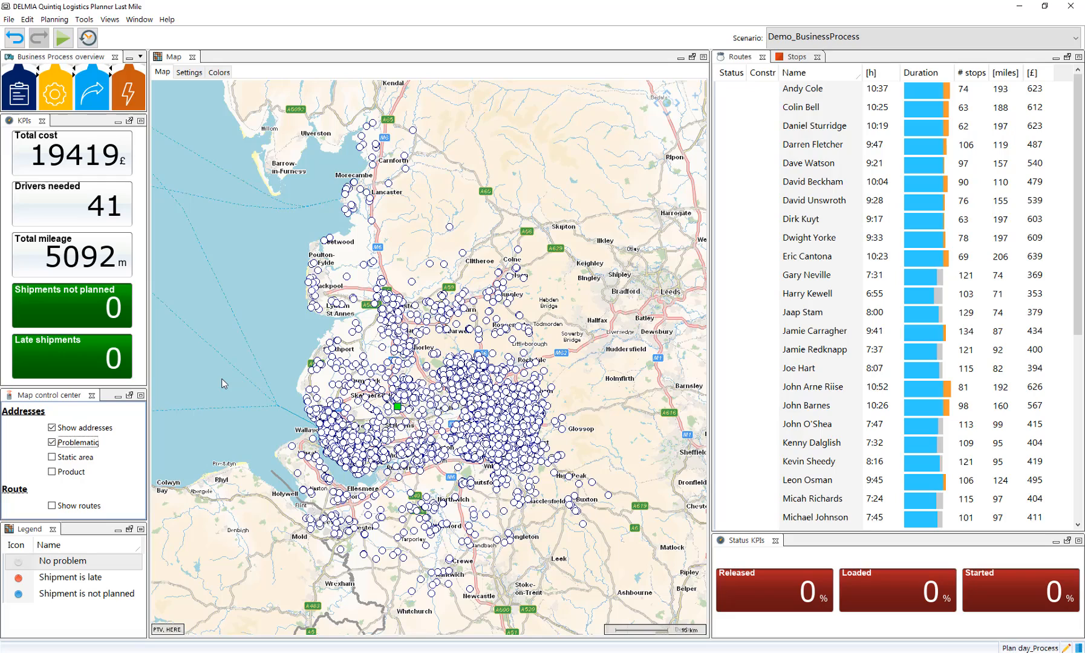
{"action": "left_click", "coordinate": [68, 461]}
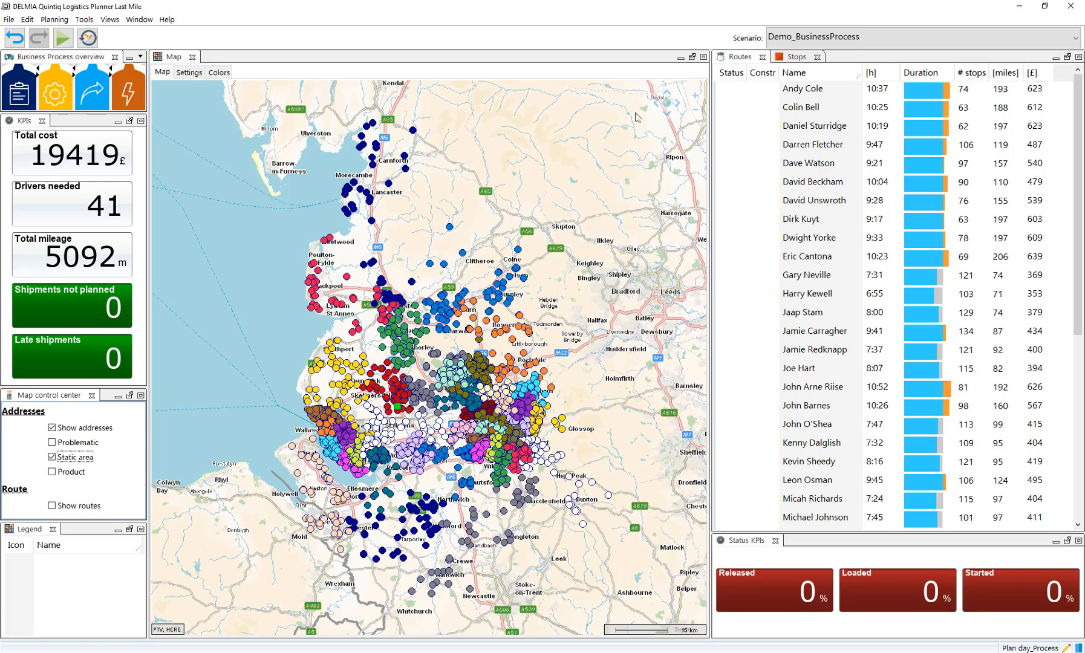
{"action": "left_click", "coordinate": [794, 92]}
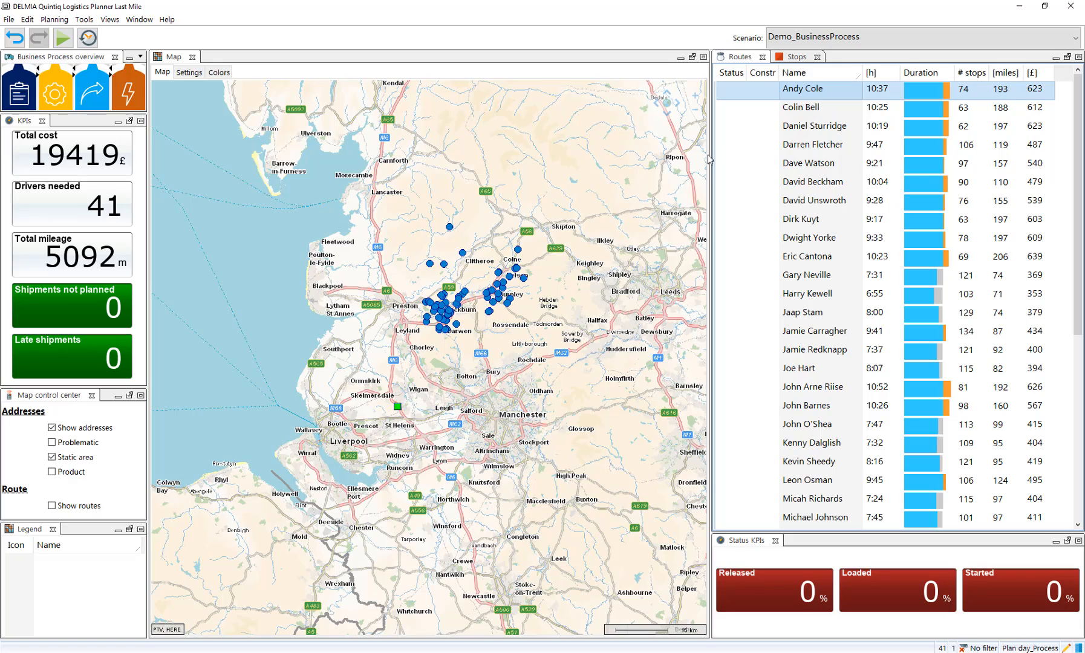
{"action": "left_click", "coordinate": [780, 107]}
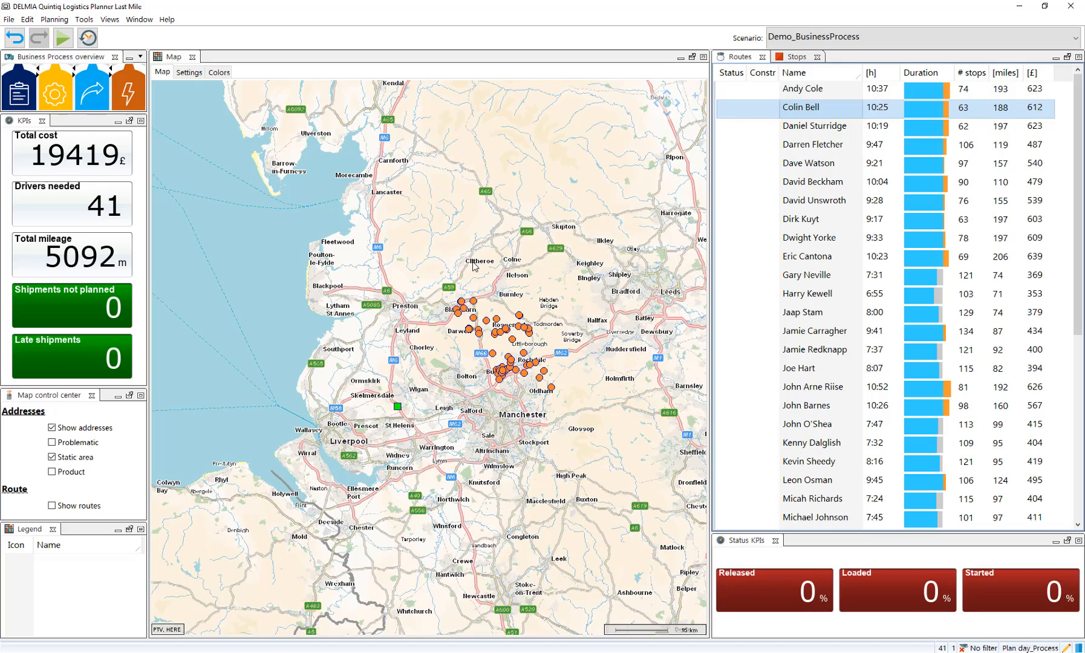
Colour the second driver's addresses by product, and show the route lines on the map briefly before hiding them.
{"action": "left_click", "coordinate": [71, 477]}
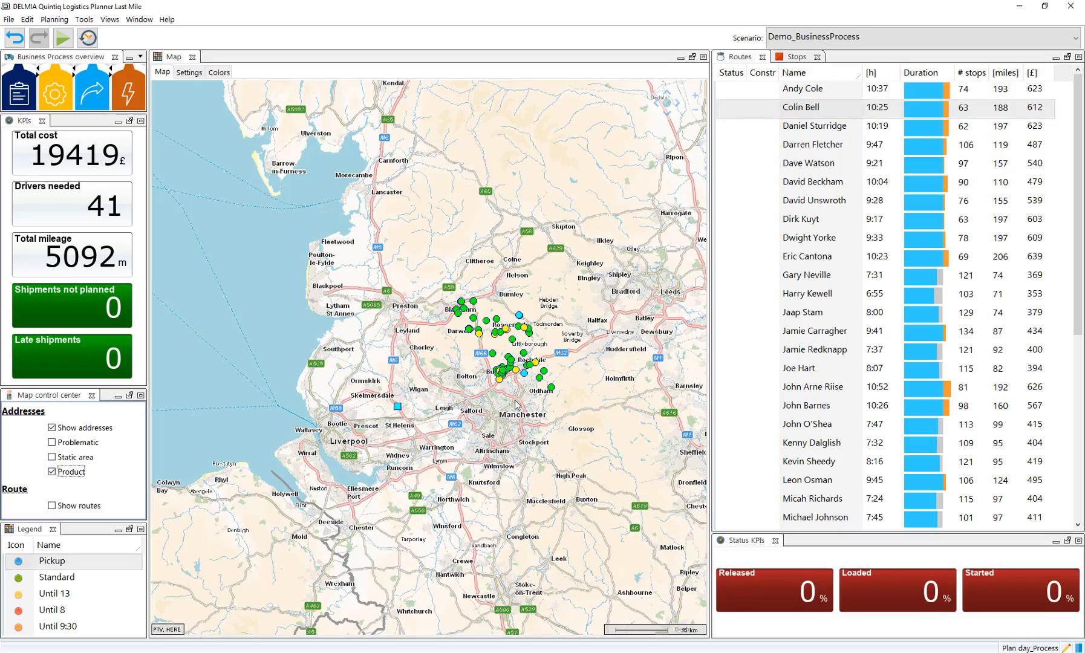
{"action": "scroll", "coordinate": [515, 403], "scroll_direction": "up", "scroll_amount": 3}
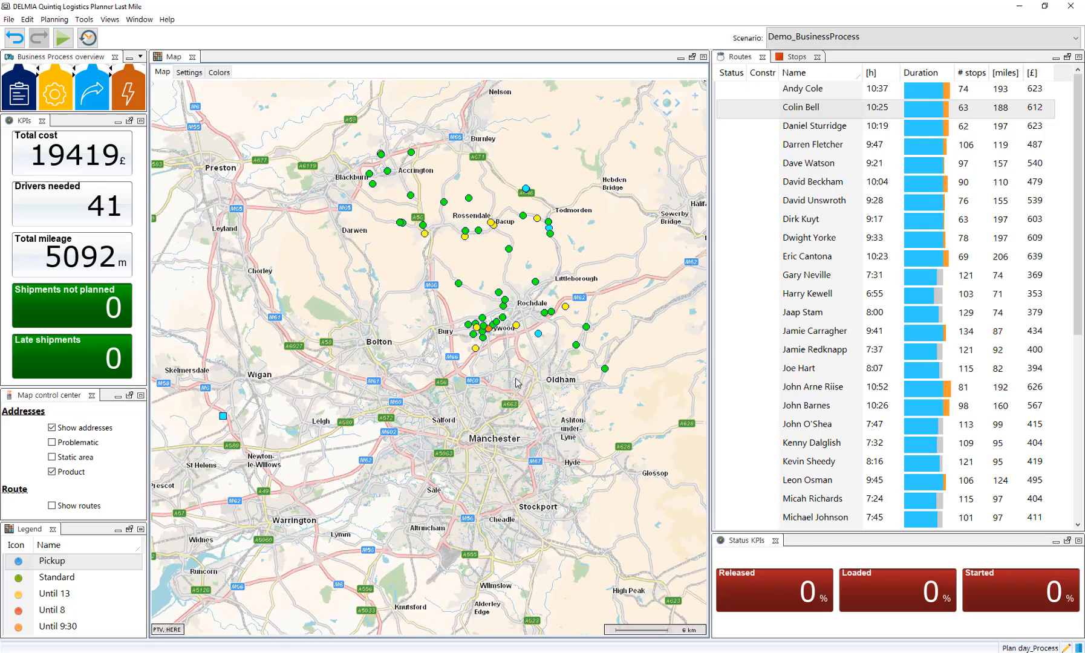
{"action": "left_click_drag", "start_coordinate": [515, 379], "coordinate": [511, 424]}
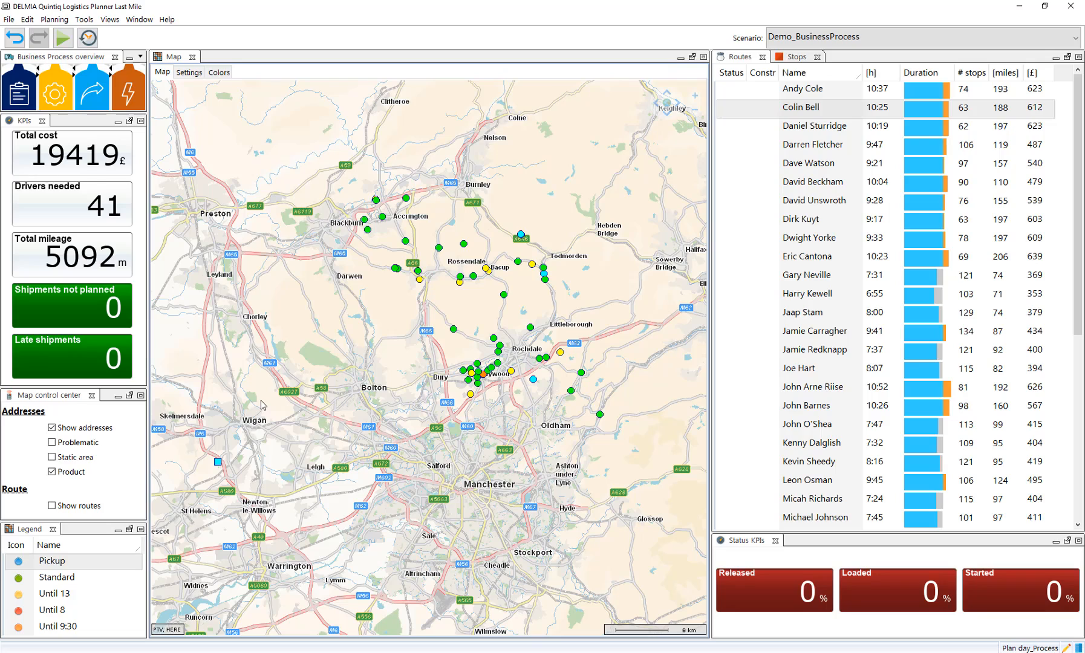
{"action": "left_click", "coordinate": [76, 512]}
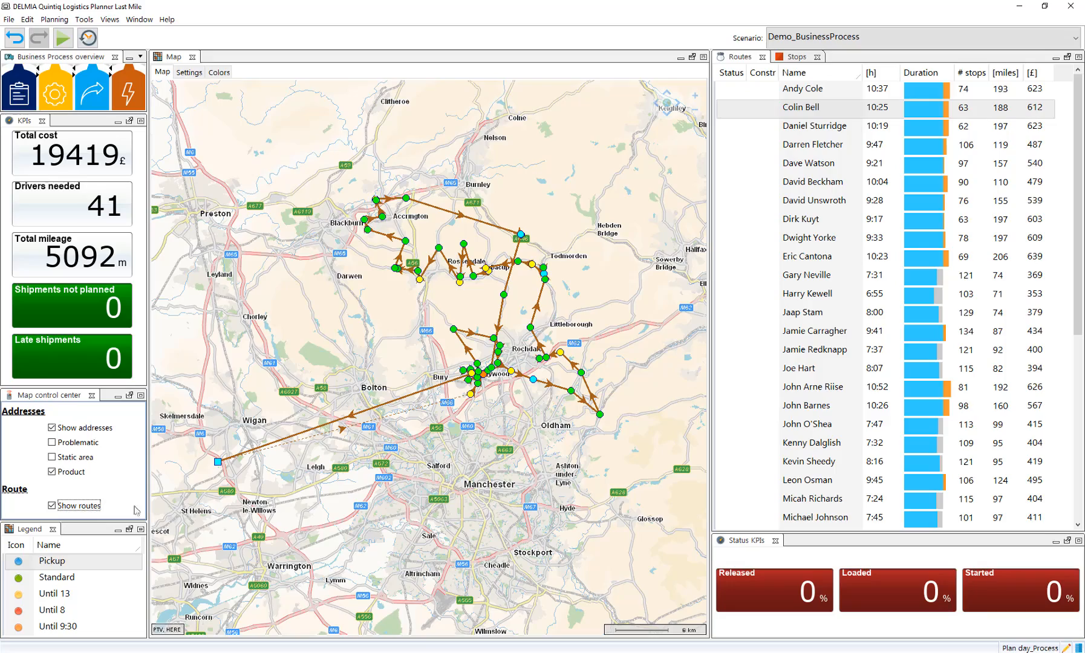
{"action": "left_click", "coordinate": [78, 509]}
Deselect the second driver's route to show all addresses on the map and colour them by problem status.
{"action": "scroll", "coordinate": [393, 460], "scroll_direction": "down", "scroll_amount": 3}
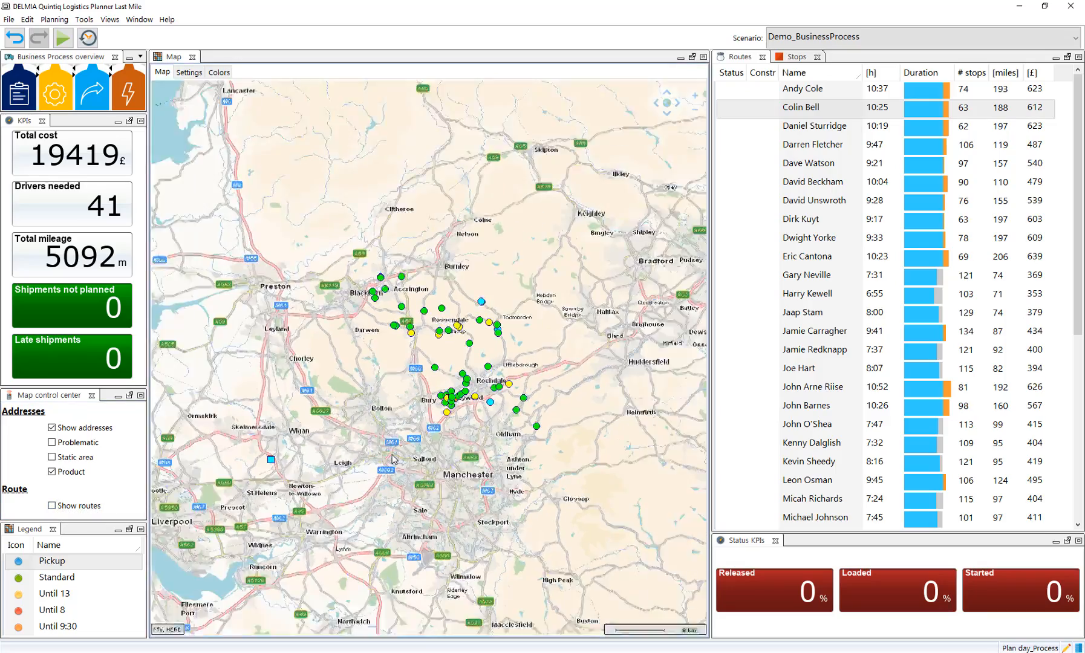
{"action": "left_click_drag", "start_coordinate": [374, 486], "coordinate": [424, 449]}
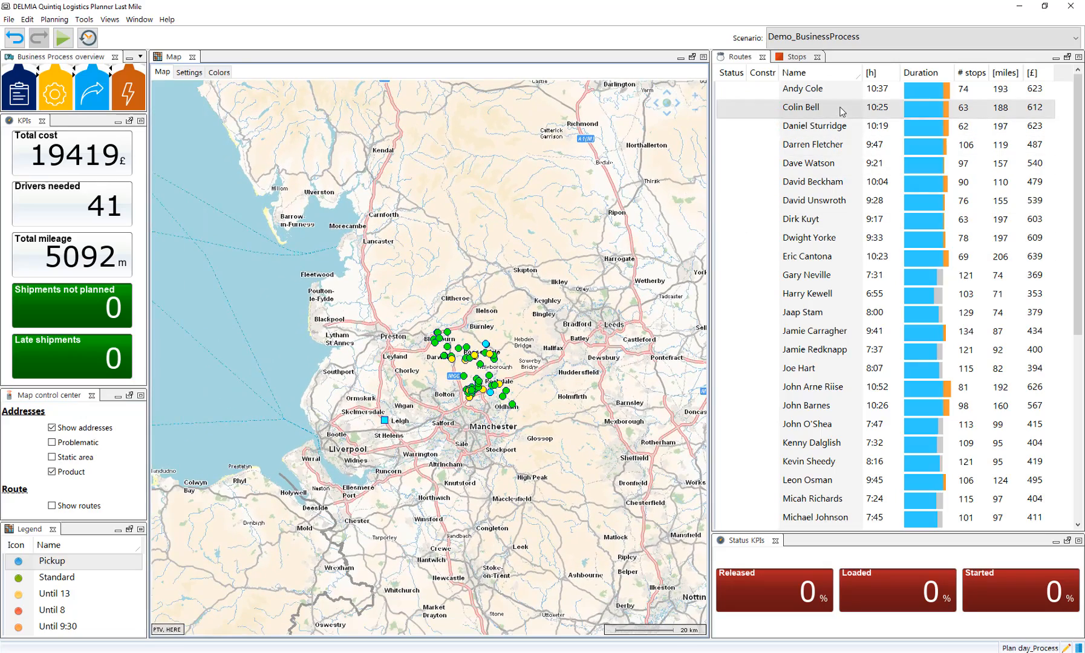
{"action": "mouse_move", "coordinate": [840, 111]}
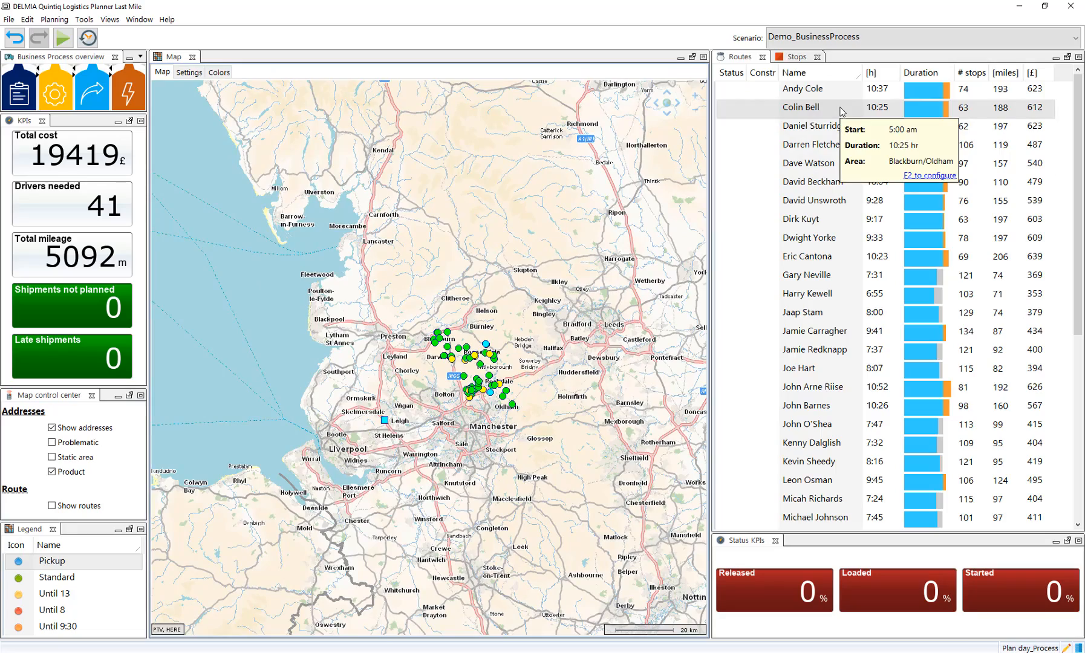
{"action": "left_click", "coordinate": [842, 112], "text": "ctrl"}
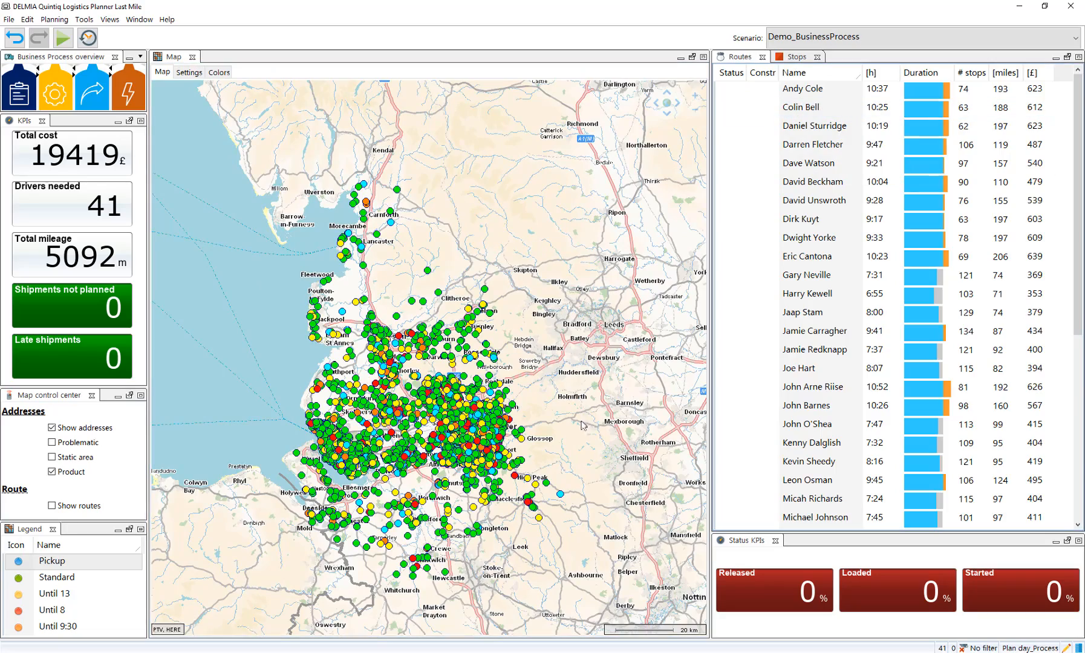
{"action": "scroll", "coordinate": [581, 425], "scroll_direction": "up", "scroll_amount": 2}
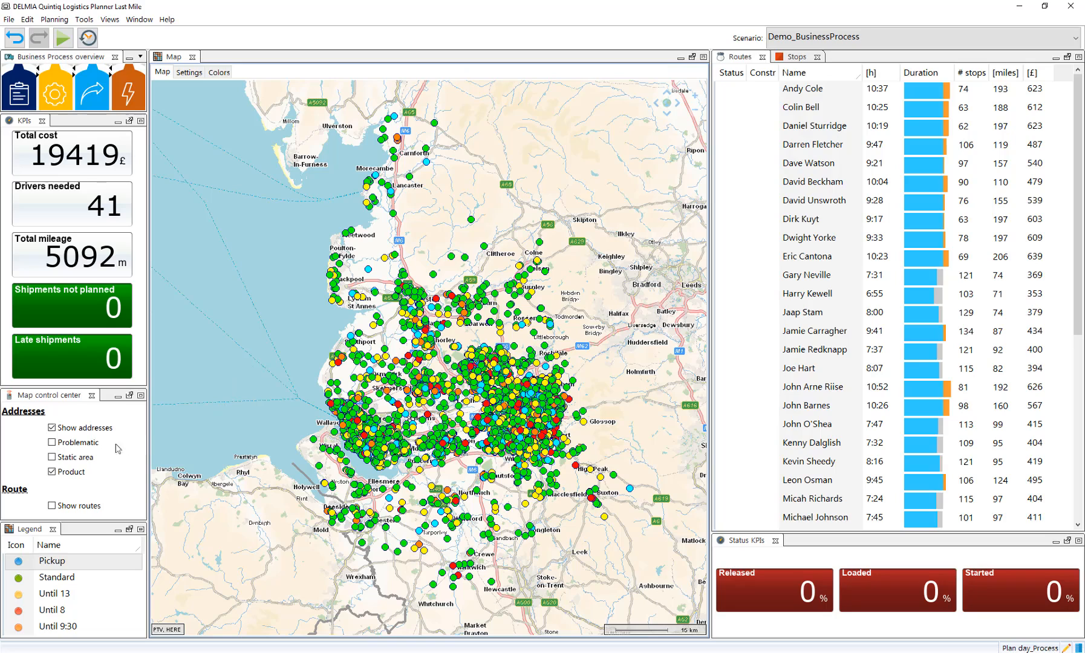
{"action": "left_click", "coordinate": [61, 446]}
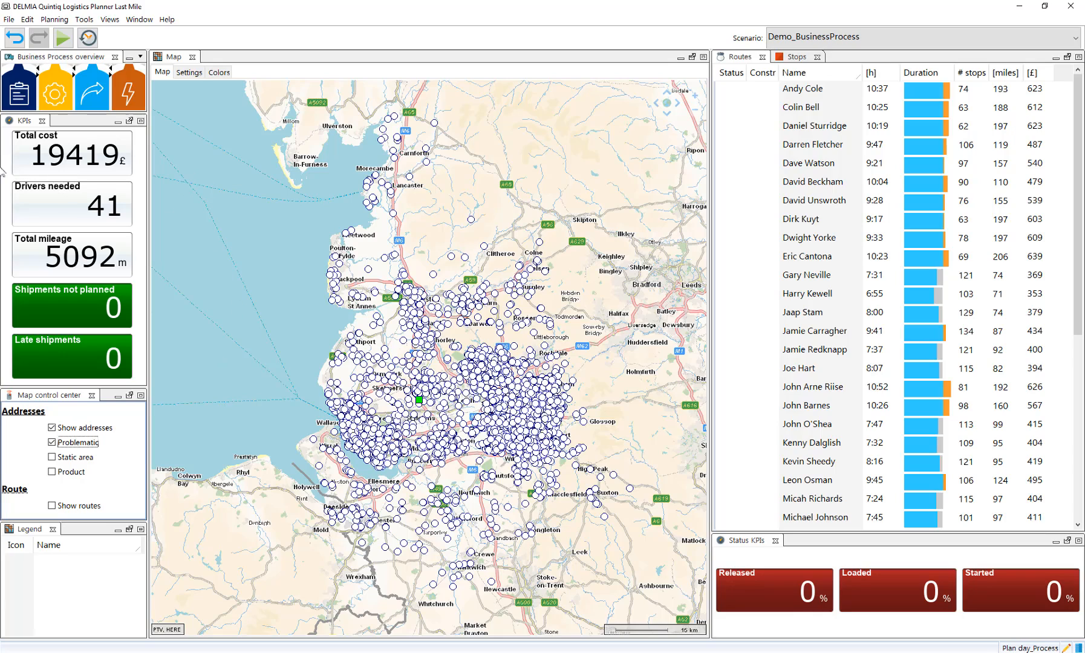
Trigger the first business process stage and run the optimizer to plan the unplanned shipments.
{"action": "left_click", "coordinate": [18, 89]}
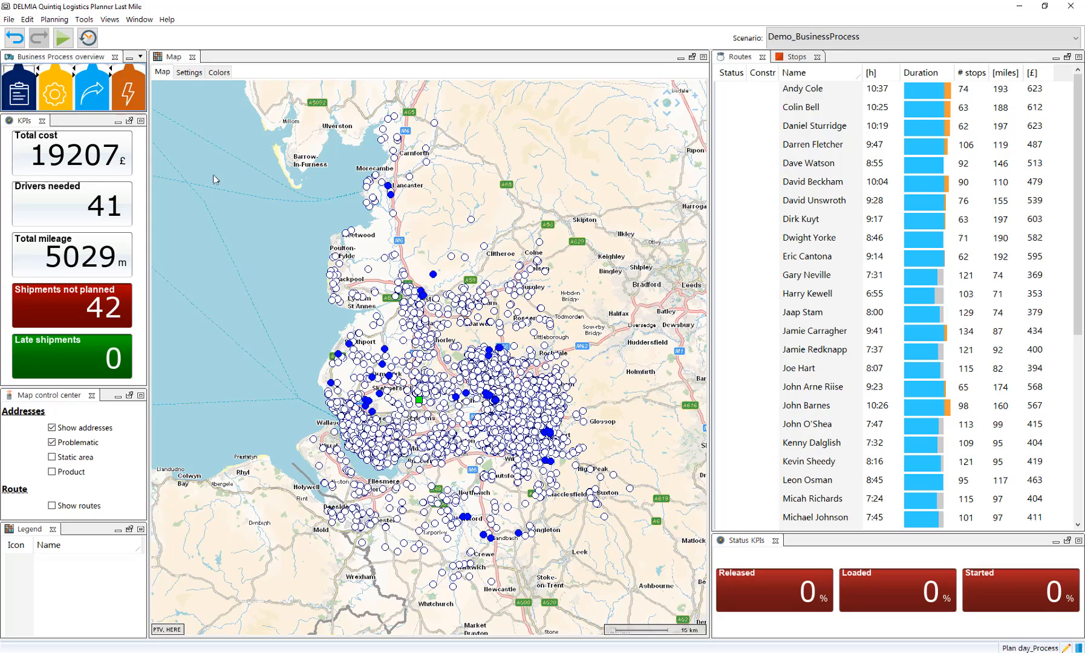
{"action": "left_click", "coordinate": [62, 40]}
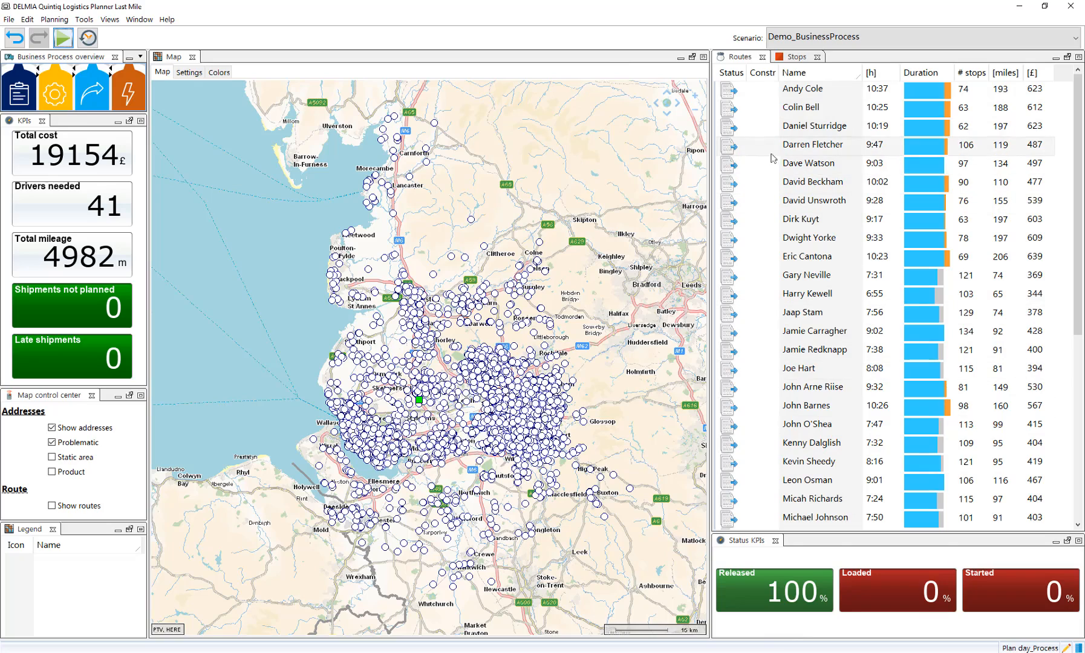
{"action": "mouse_move", "coordinate": [723, 72]}
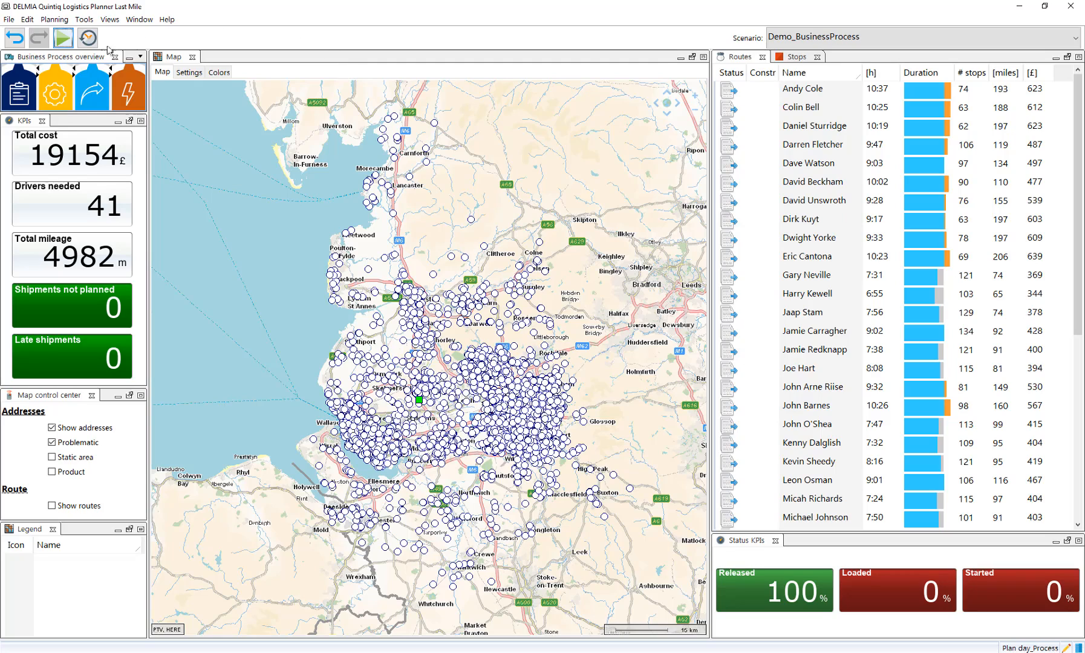
Trigger the second business process stage to set the released routes to loaded.
{"action": "left_click", "coordinate": [54, 88]}
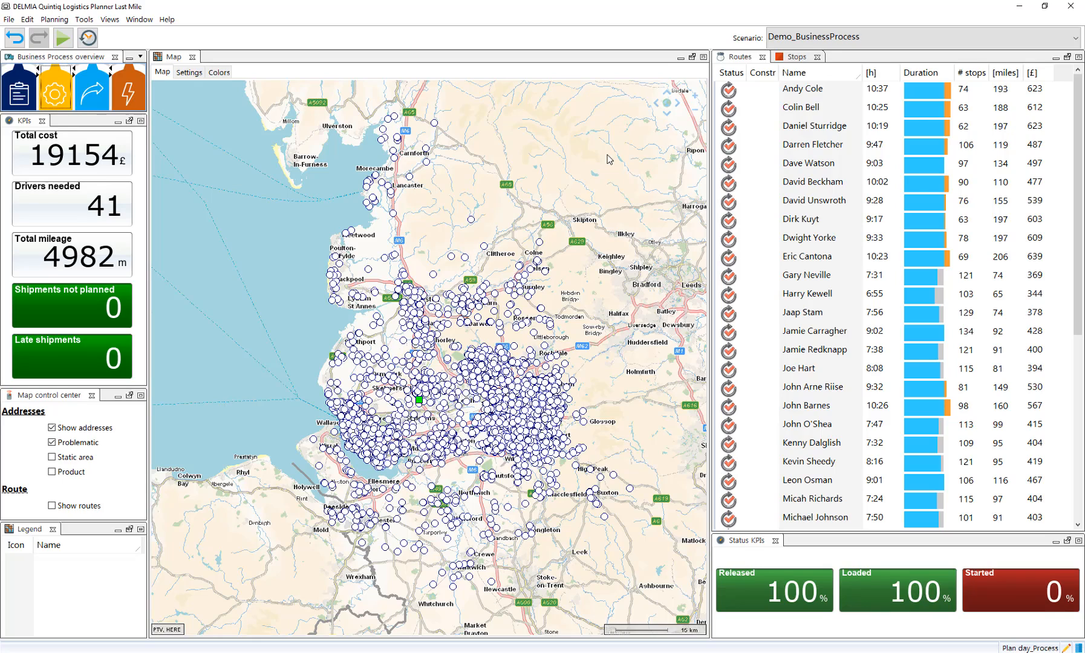
{"action": "mouse_move", "coordinate": [724, 74]}
{"action": "left_click", "coordinate": [749, 146]}
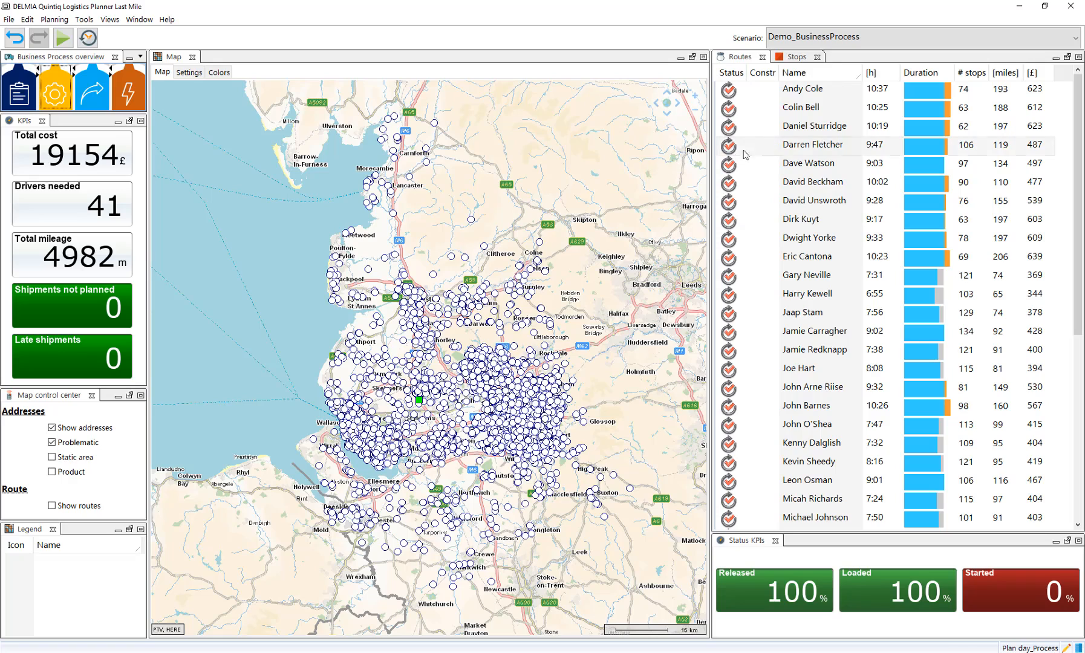
Apply the stored filter "Load update" to the routes list.
{"action": "right_click", "coordinate": [806, 149]}
{"action": "mouse_move", "coordinate": [830, 175]}
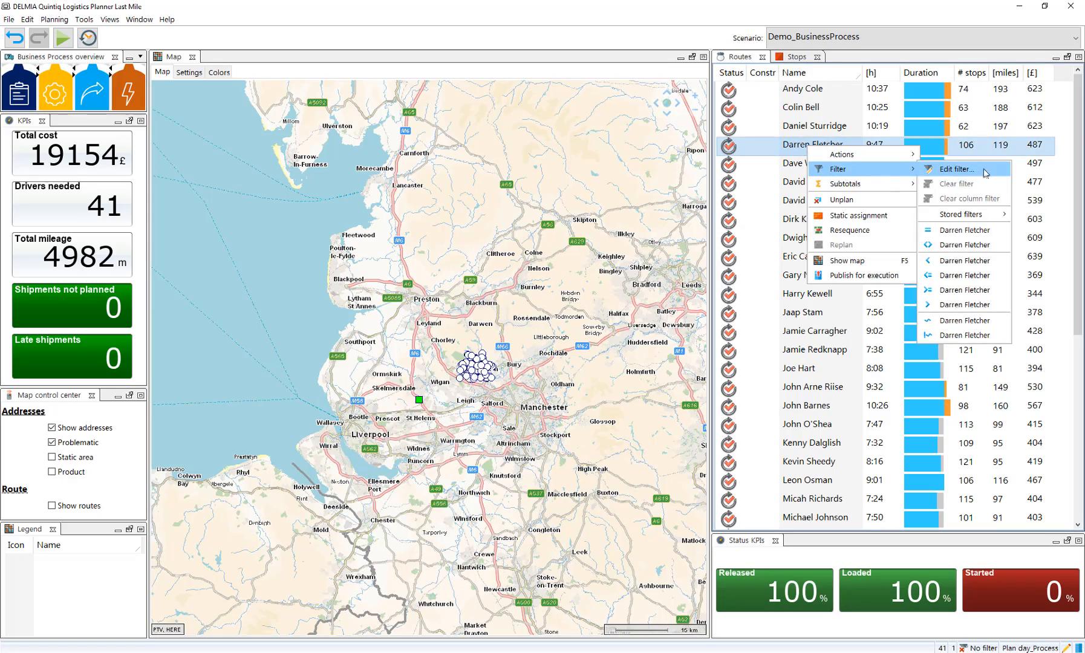
{"action": "mouse_move", "coordinate": [977, 220]}
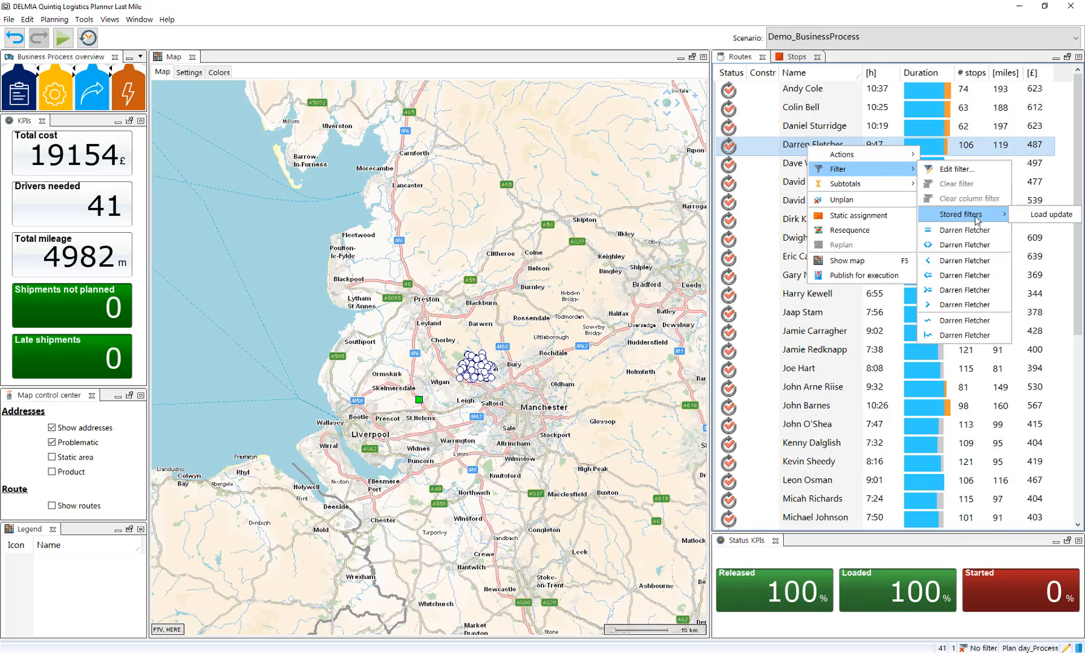
{"action": "left_click", "coordinate": [1028, 219]}
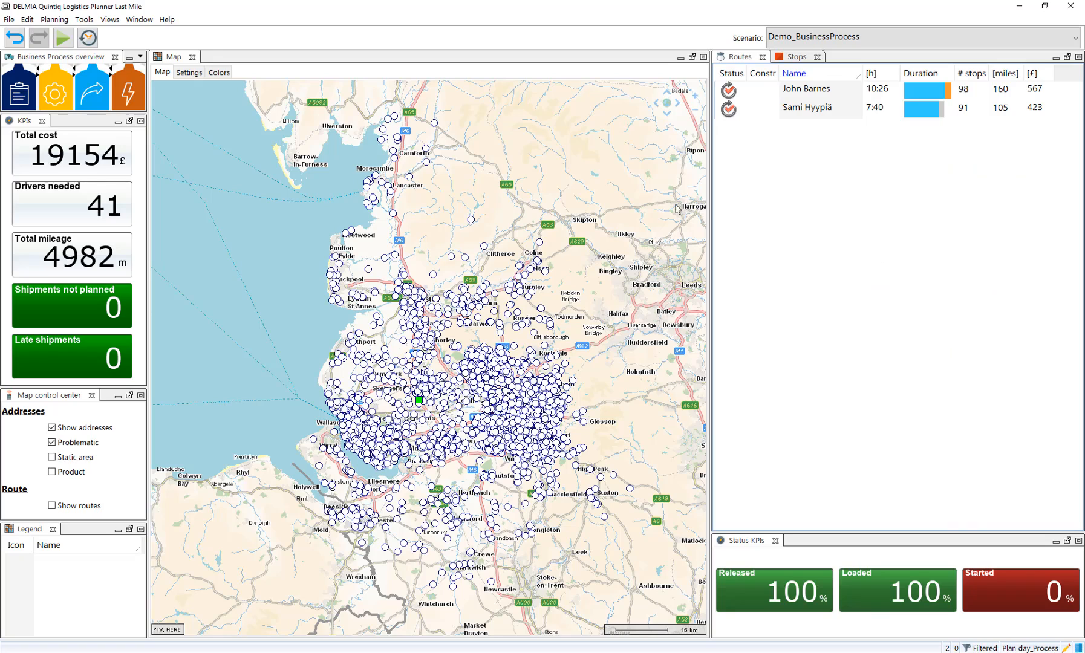
Colour the two filtered routes' addresses by static area and compare both routes together and separately on the map.
{"action": "left_click", "coordinate": [838, 92]}
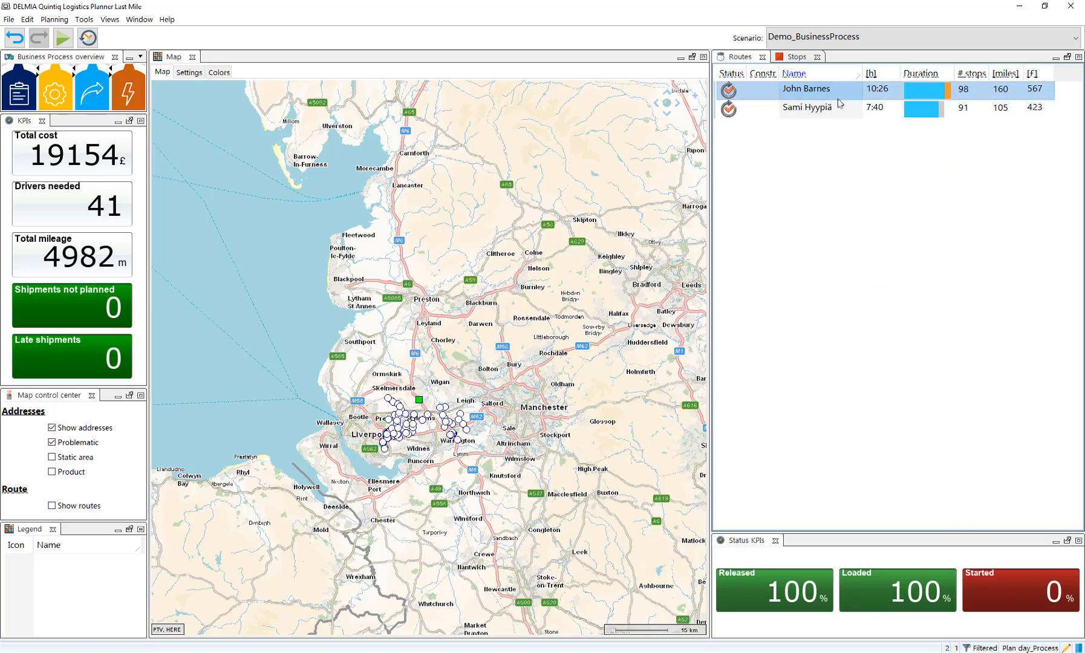
{"action": "left_click", "coordinate": [837, 109], "text": "shift"}
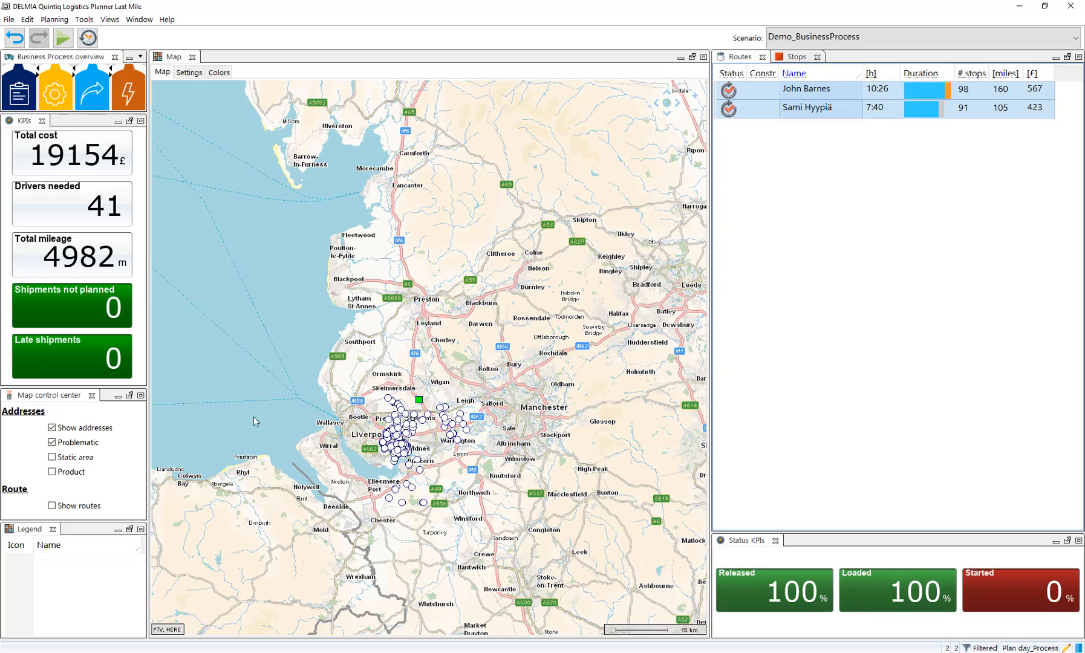
{"action": "left_click", "coordinate": [70, 460]}
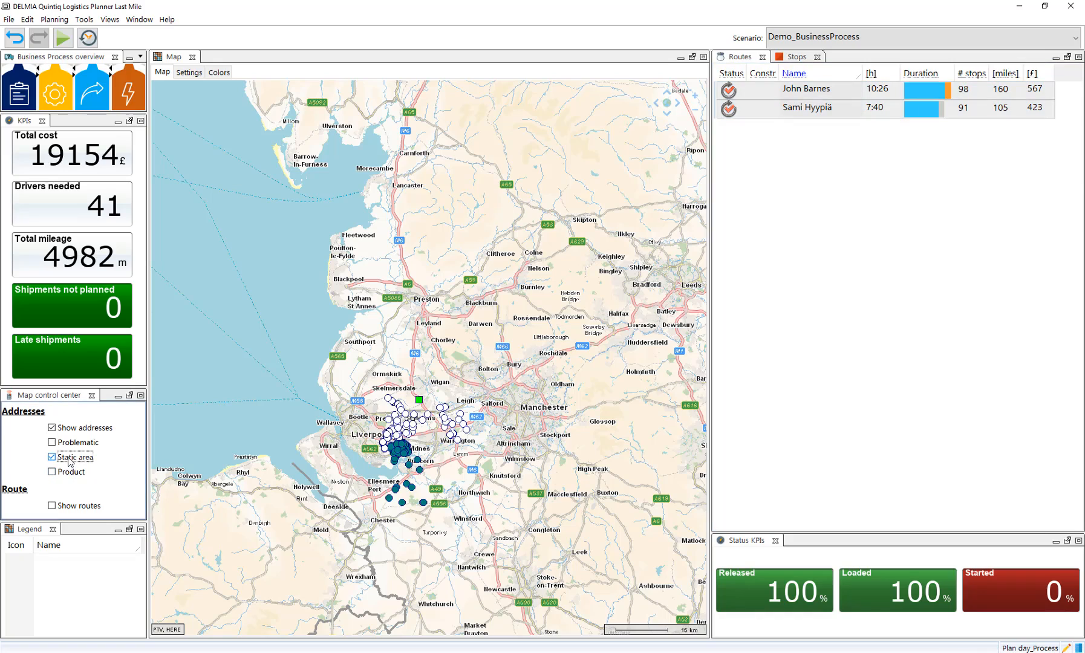
{"action": "right_click", "coordinate": [823, 93]}
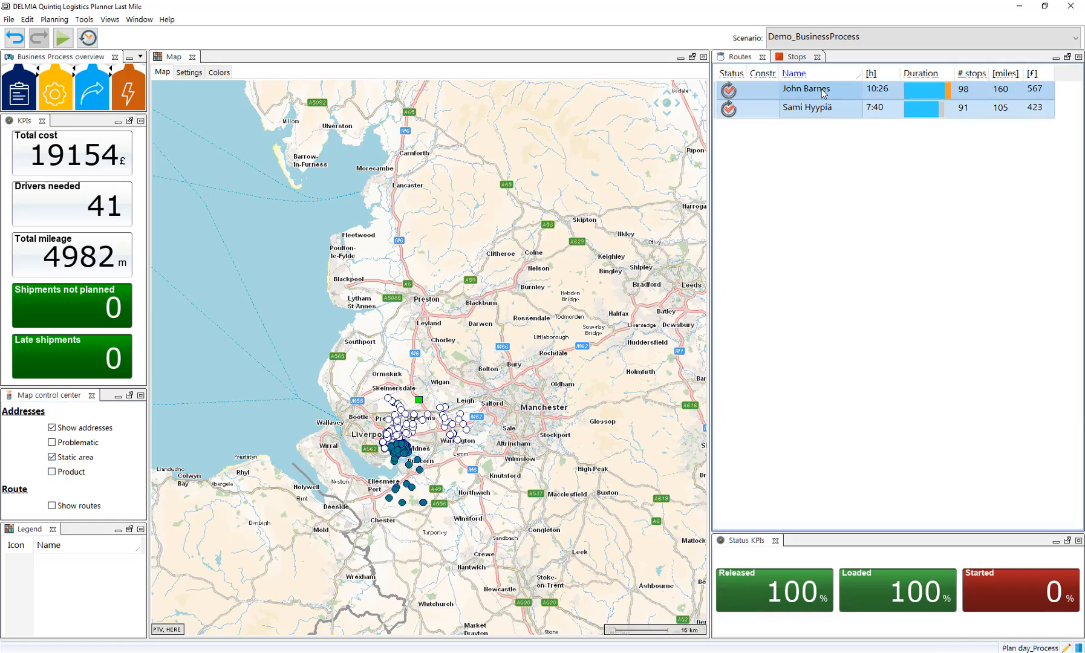
{"action": "left_click", "coordinate": [823, 92]}
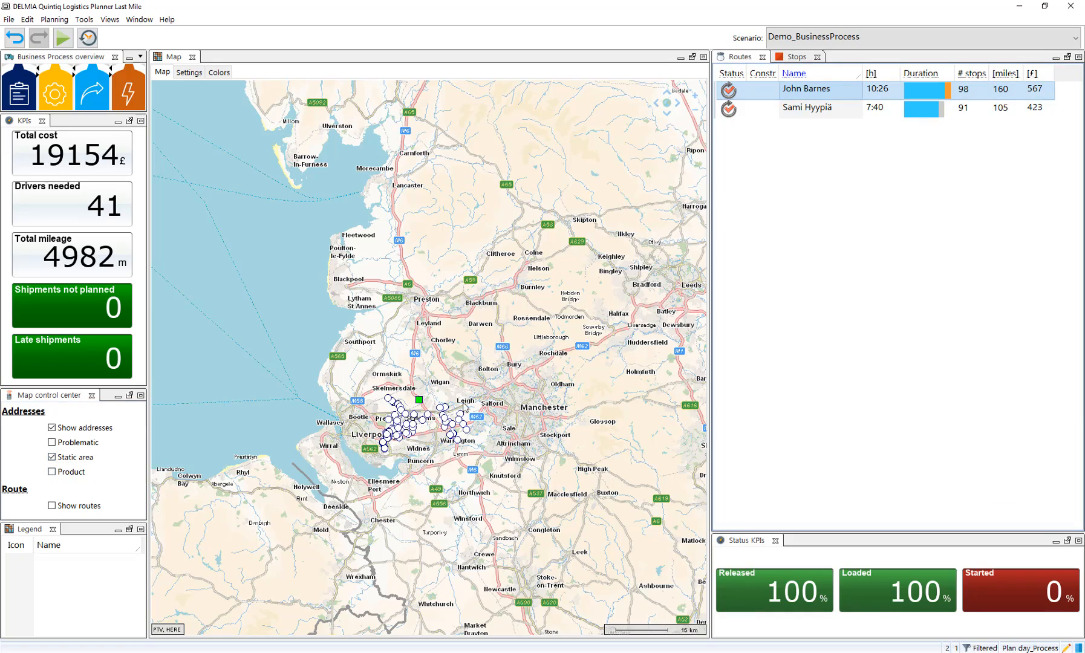
{"action": "left_click", "coordinate": [807, 108]}
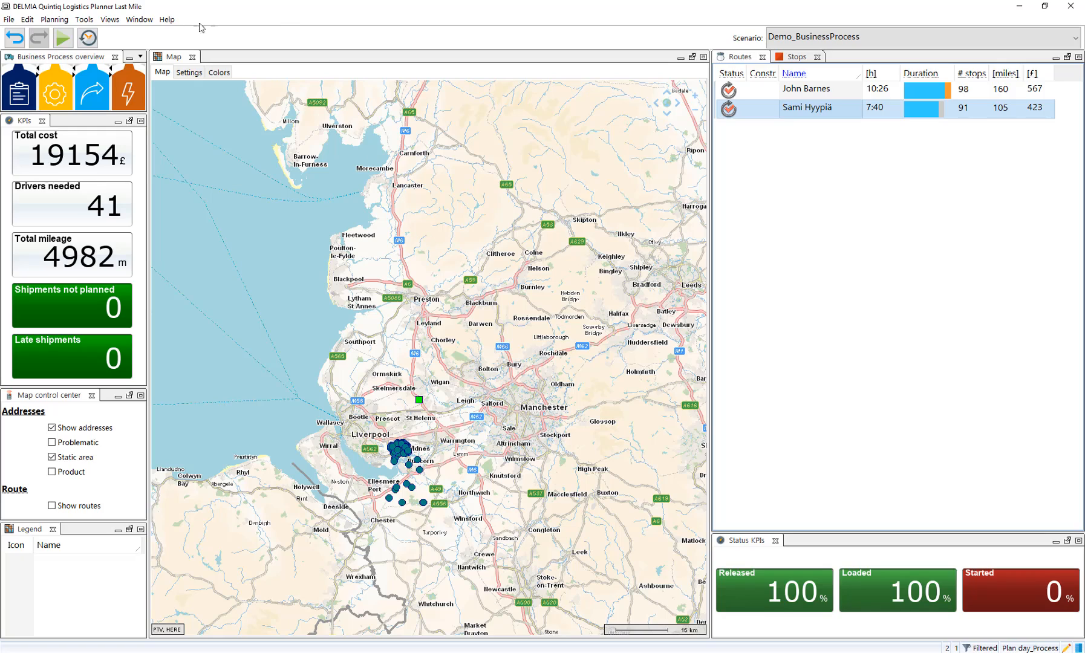
Trigger the third business process stage to shift stops between the two filtered routes, and show the second route's lines on the map.
{"action": "left_click", "coordinate": [90, 92]}
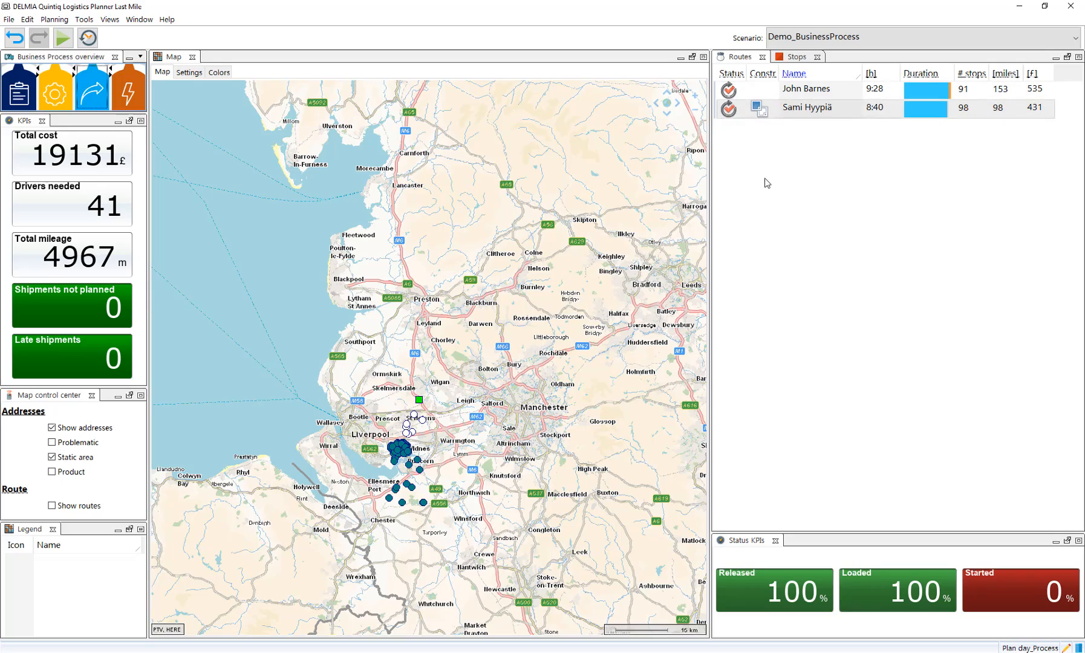
{"action": "mouse_move", "coordinate": [753, 76]}
{"action": "scroll", "coordinate": [399, 503], "scroll_direction": "up", "scroll_amount": 1}
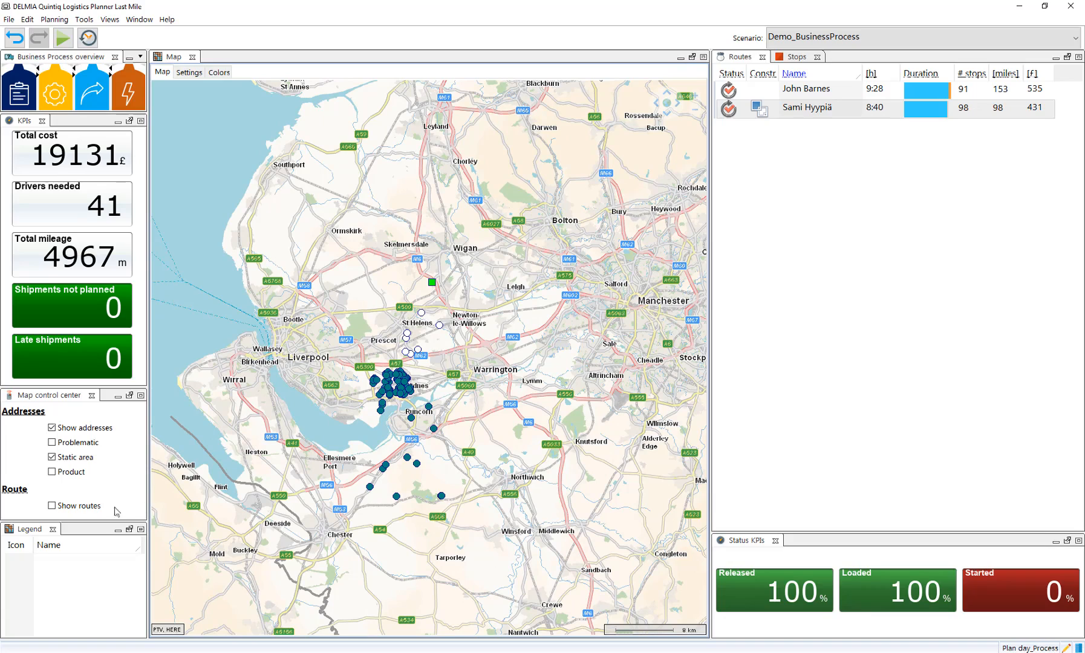
{"action": "left_click", "coordinate": [79, 508]}
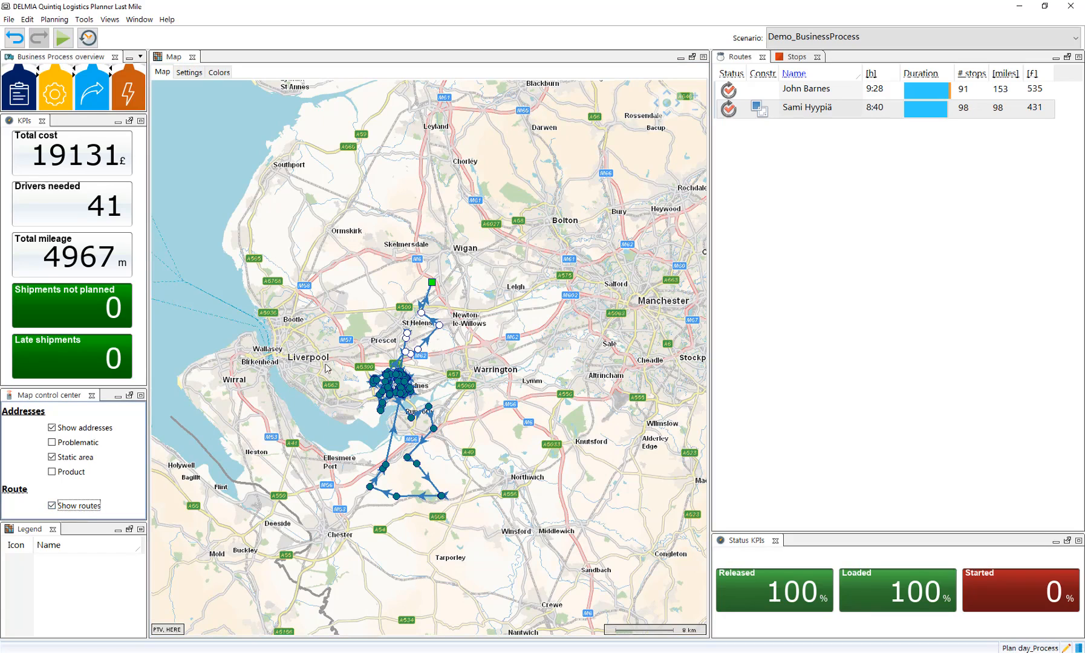
{"action": "scroll", "coordinate": [390, 356], "scroll_direction": "up", "scroll_amount": 3}
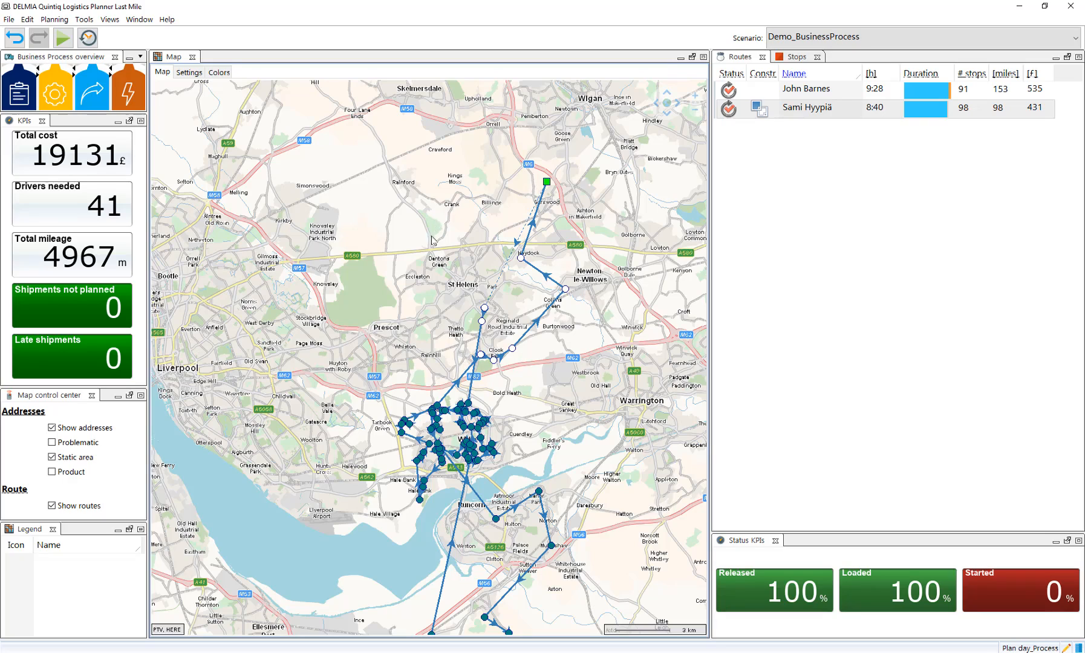
{"action": "scroll", "coordinate": [623, 407], "scroll_direction": "down", "scroll_amount": 1}
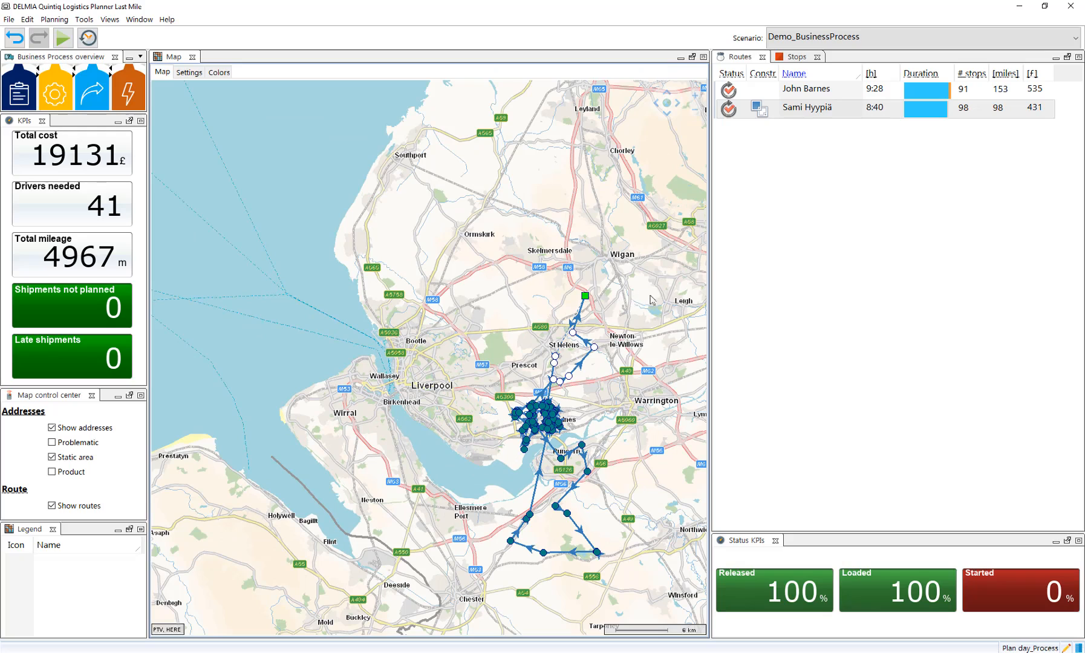
Clear the filter on the routes list to show all drivers' routes again.
{"action": "right_click", "coordinate": [833, 108]}
{"action": "mouse_move", "coordinate": [939, 131]}
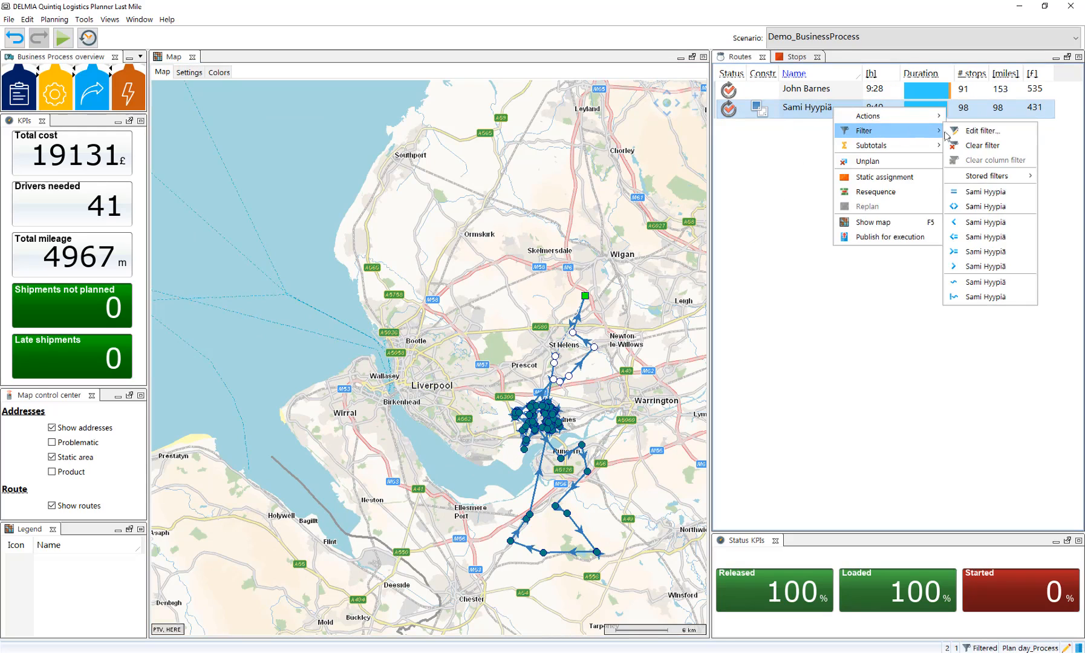
{"action": "left_click", "coordinate": [983, 146]}
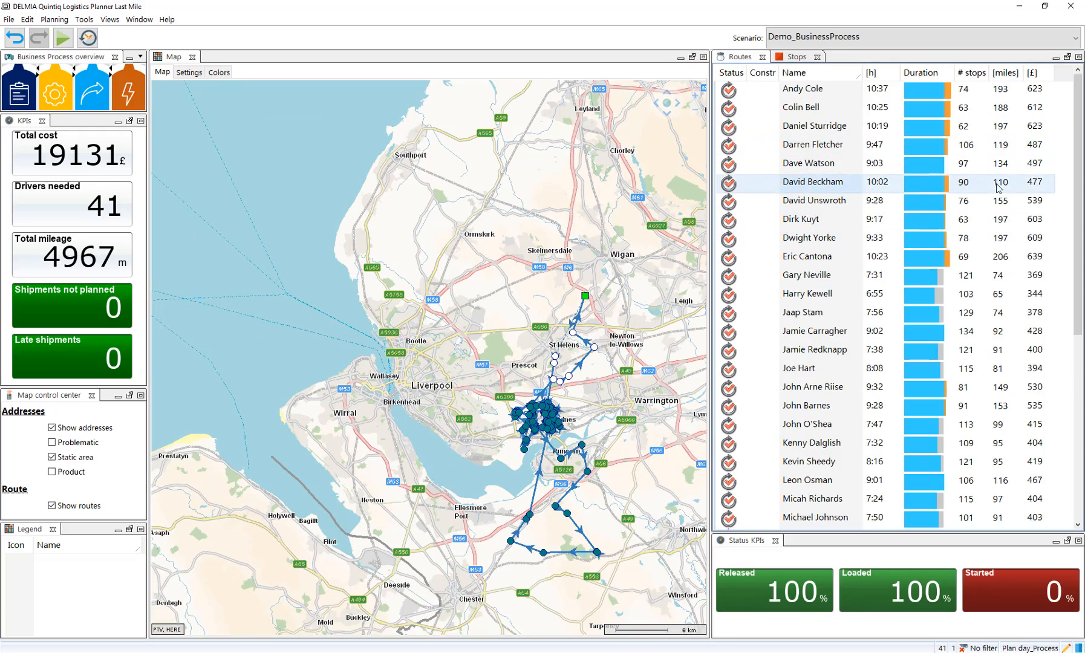
Select all drivers' routes to display them together on the map, and publish them for execution.
{"action": "left_click_drag", "start_coordinate": [1076, 162], "coordinate": [1071, 350]}
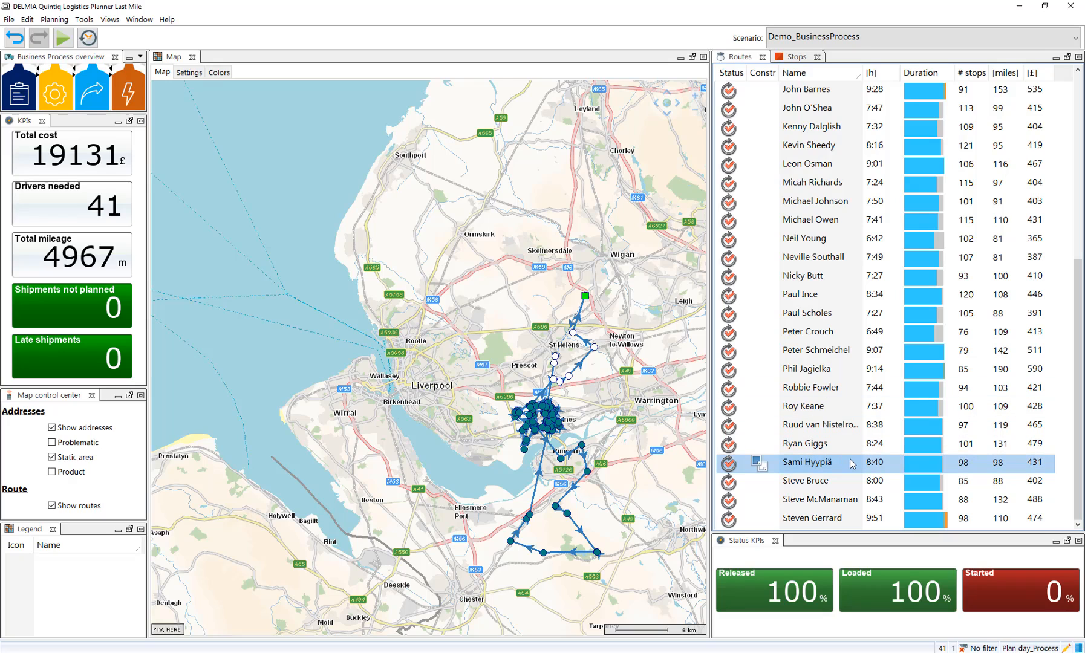
{"action": "key", "text": "ctrl+a"}
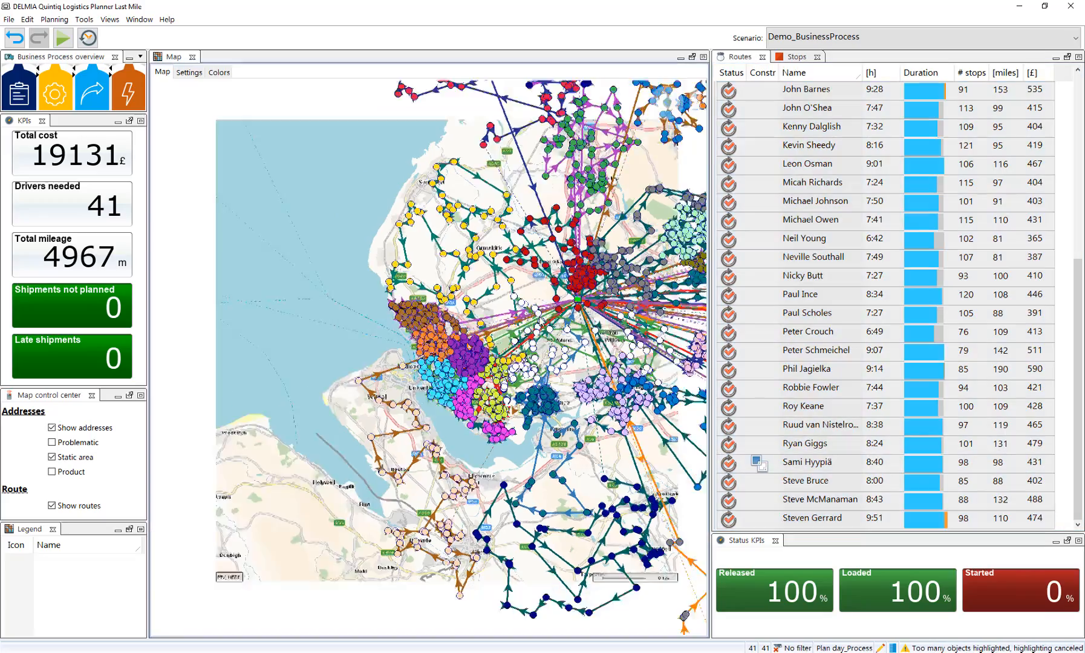
{"action": "scroll", "coordinate": [535, 321], "scroll_direction": "down", "scroll_amount": 5}
{"action": "left_click_drag", "start_coordinate": [672, 229], "coordinate": [577, 284]}
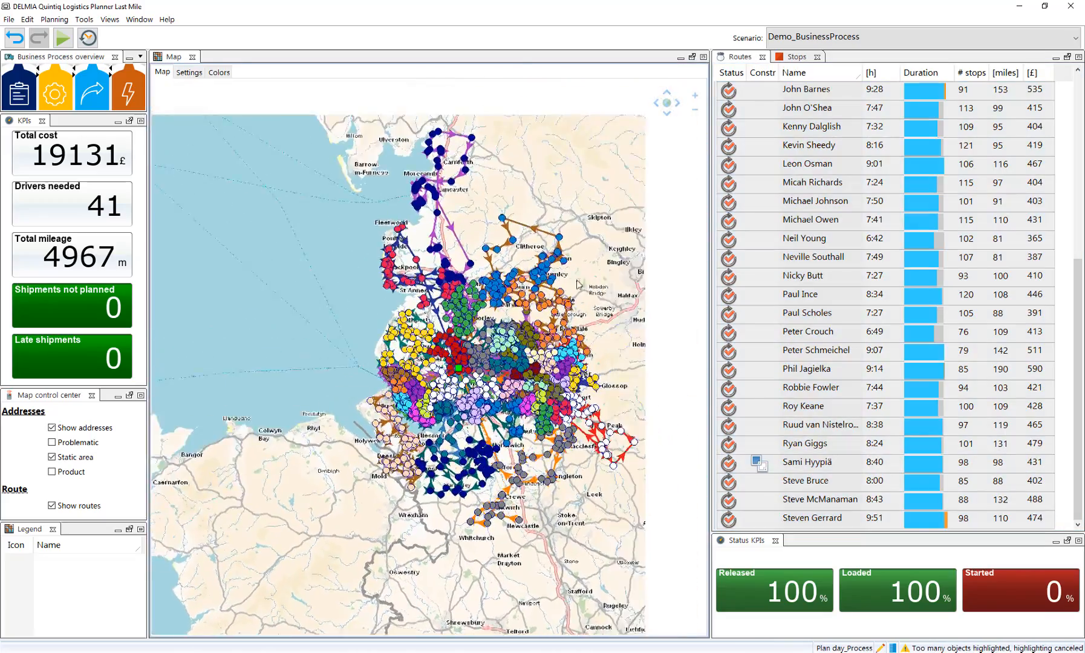
{"action": "right_click", "coordinate": [821, 308]}
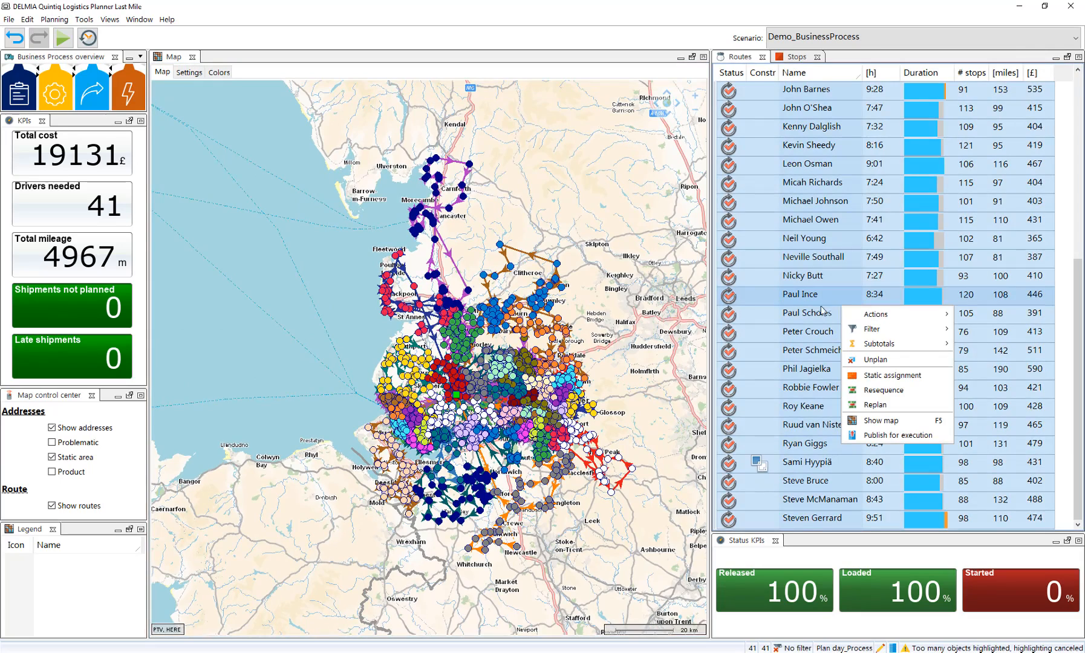
{"action": "left_click", "coordinate": [885, 435]}
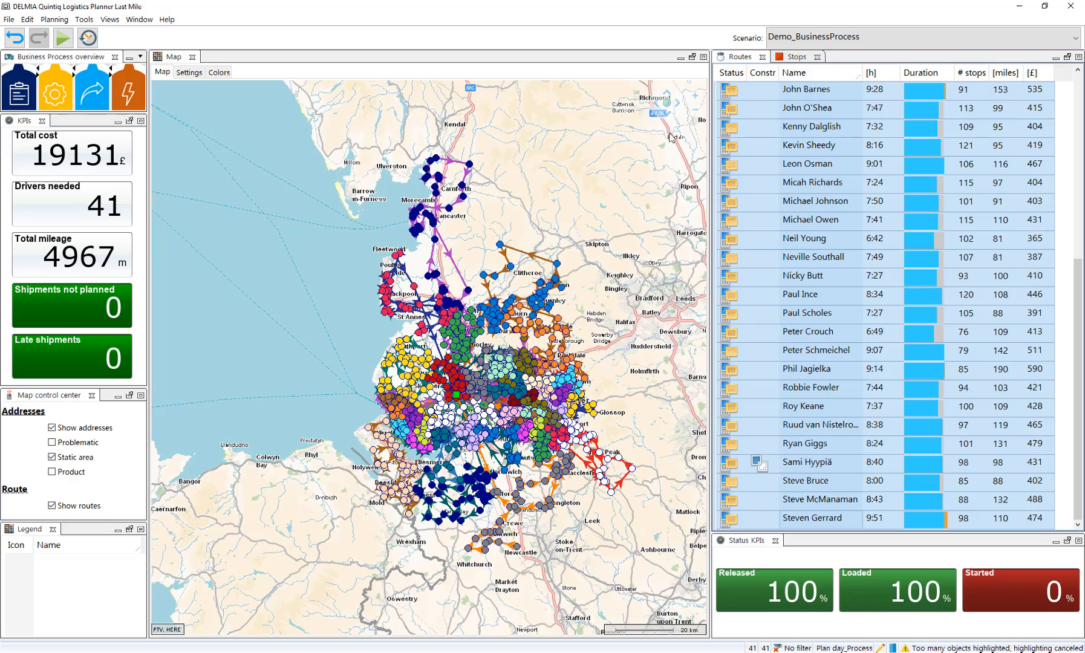
Trigger the fourth business process stage twice to start the drivers' routes, showing only the second listed route on the map in between.
{"action": "mouse_move", "coordinate": [730, 73]}
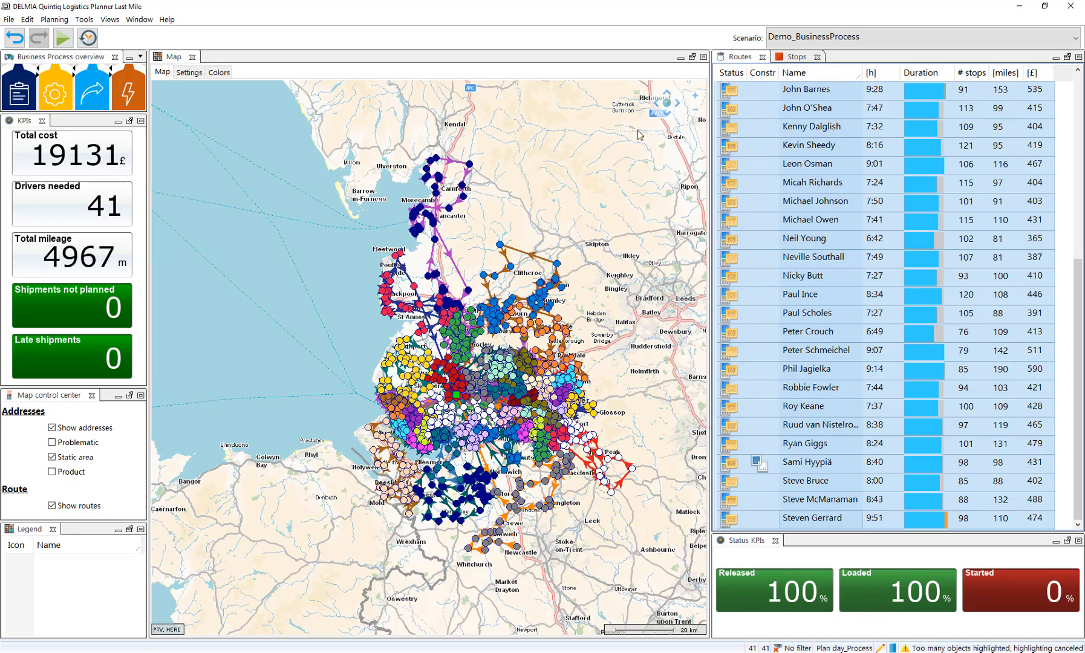
{"action": "left_click", "coordinate": [129, 90]}
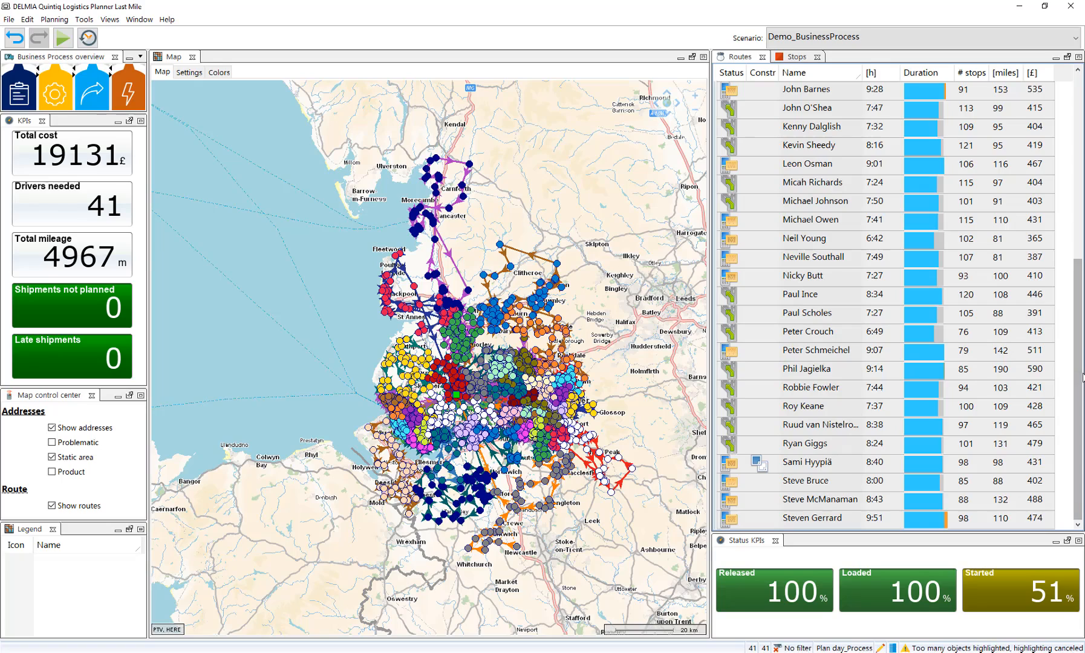
{"action": "left_click_drag", "start_coordinate": [1081, 378], "coordinate": [1082, 183]}
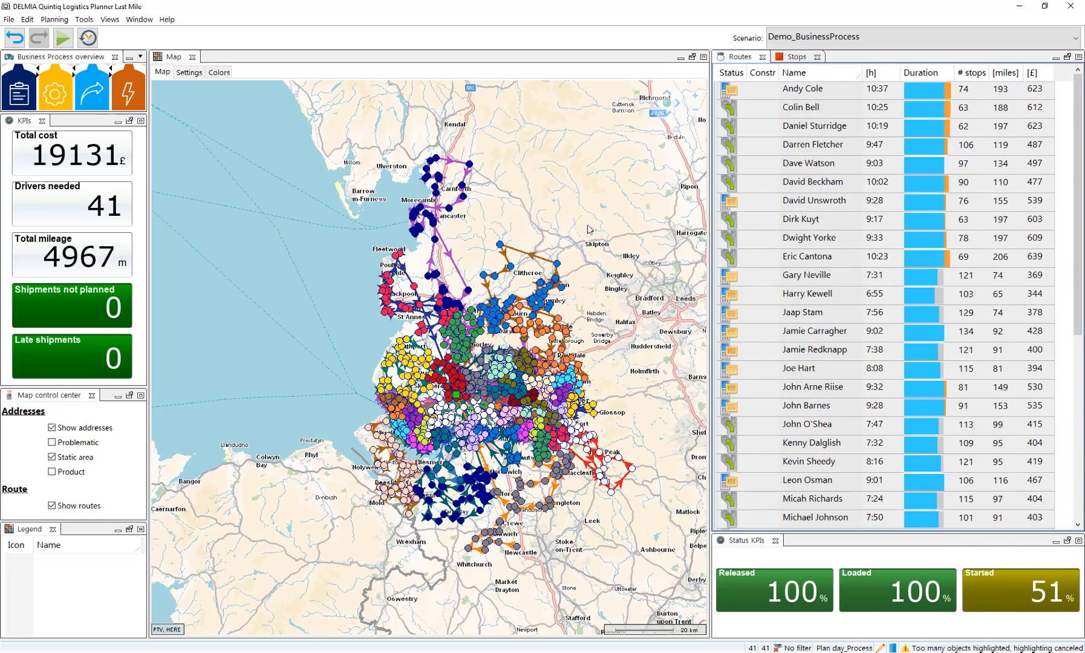
{"action": "left_click", "coordinate": [732, 107]}
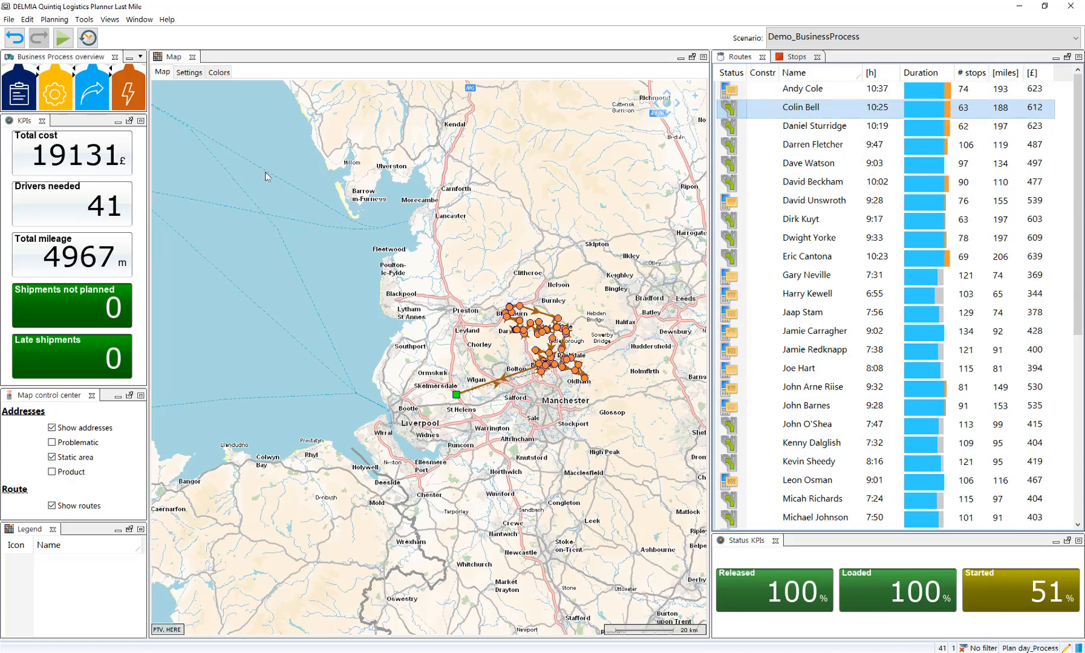
{"action": "left_click", "coordinate": [131, 102]}
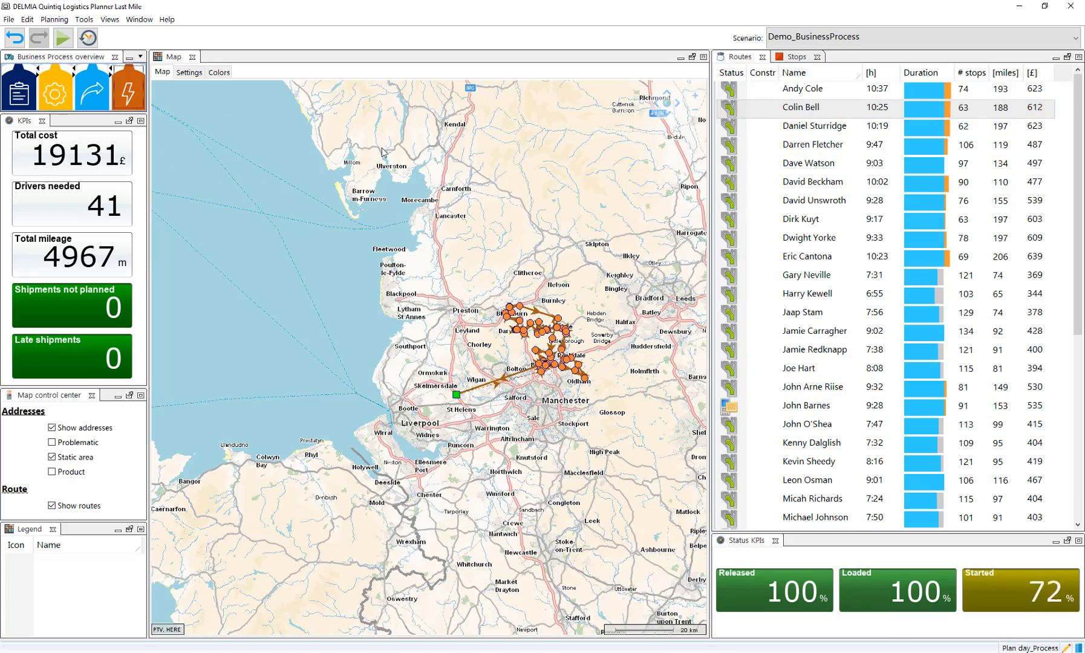